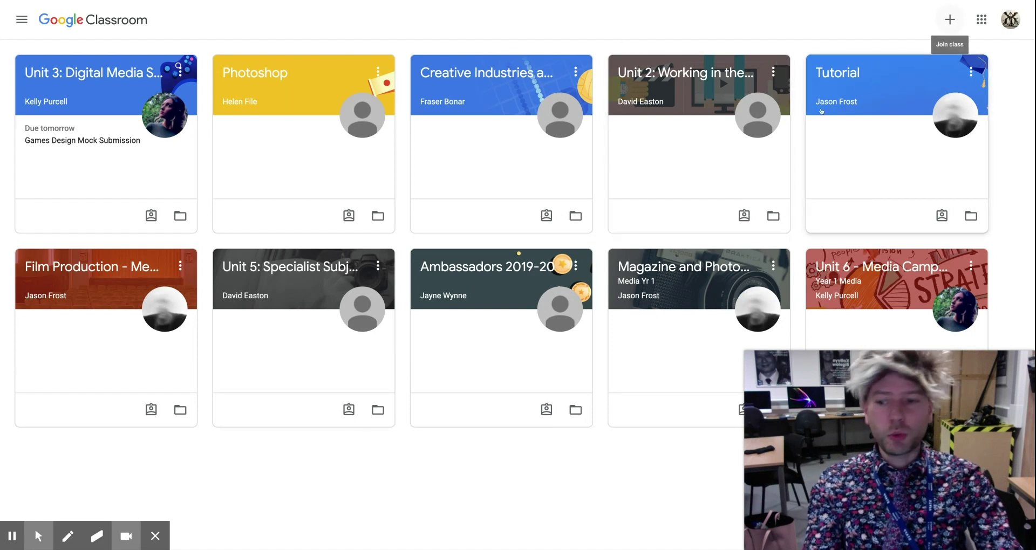
- Join the 'How to use Google Classroom' class by entering its class code
mouse_move(67, 540)
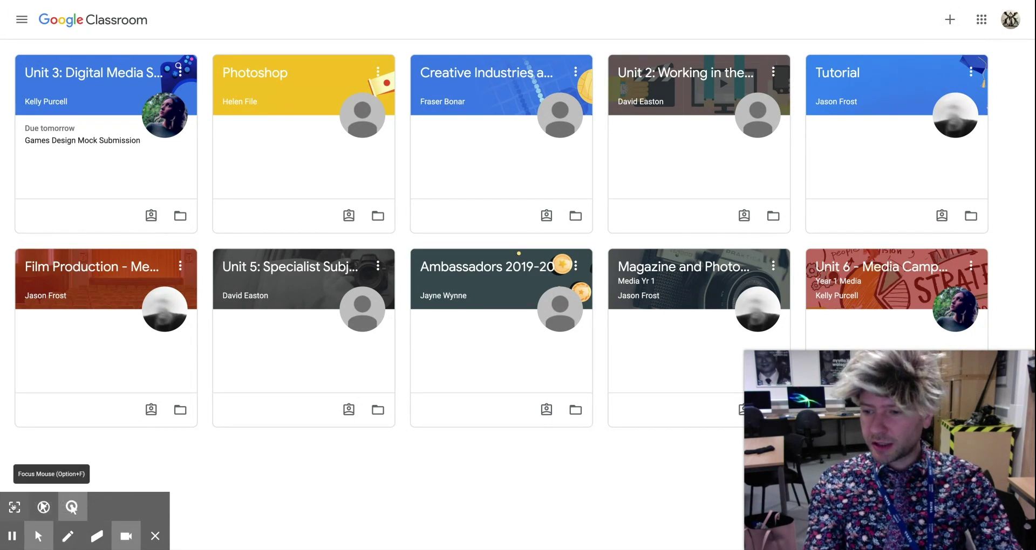
click(14, 507)
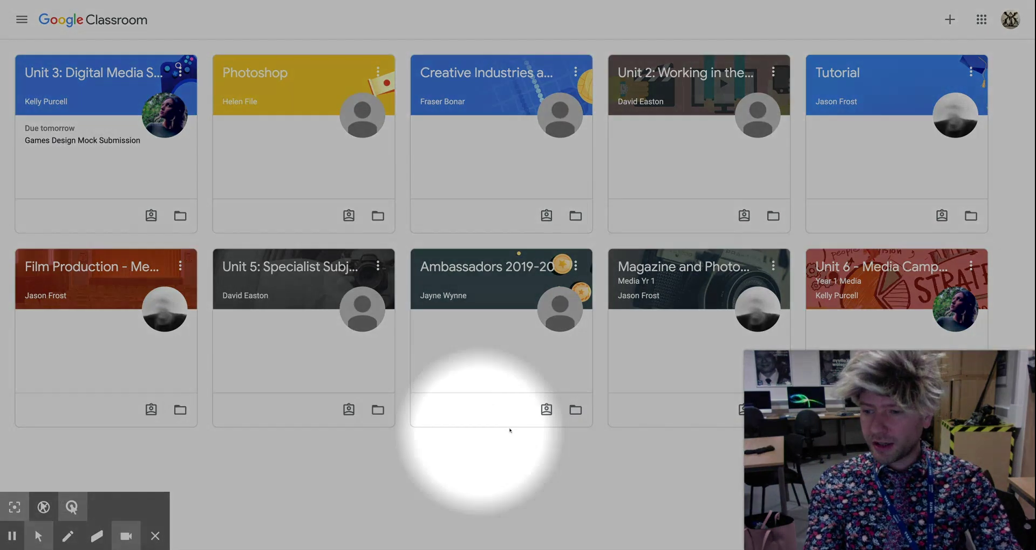
click(951, 20)
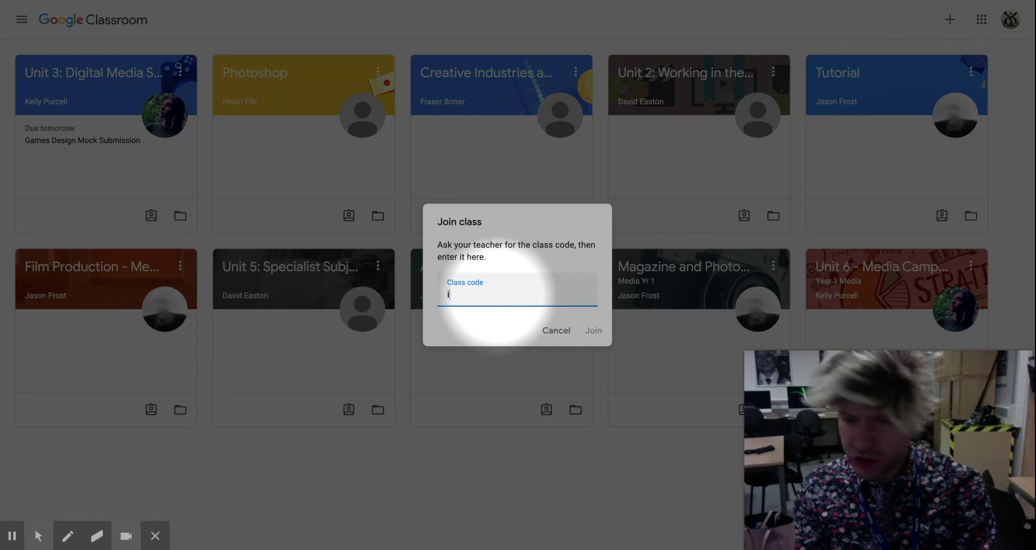
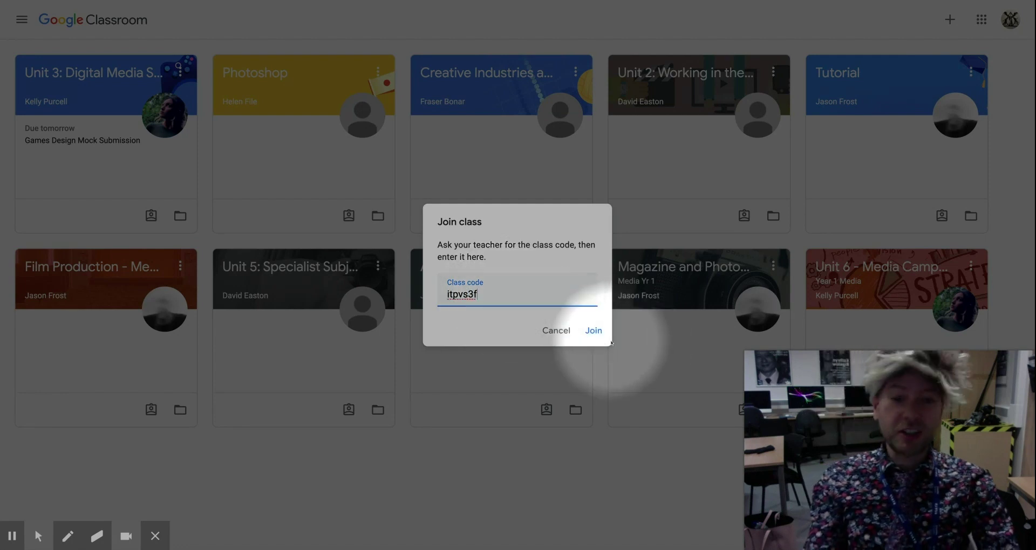
click(38, 536)
click(71, 508)
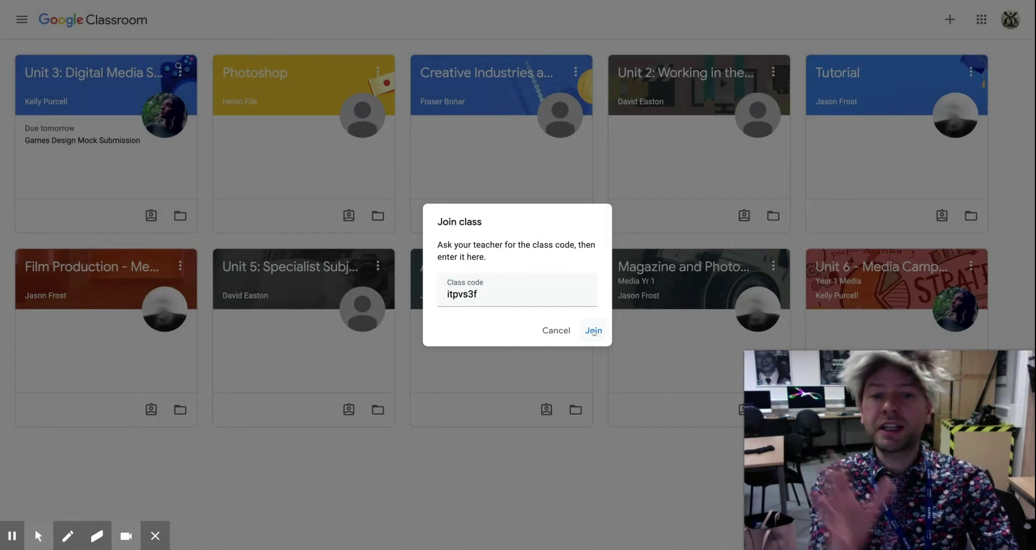
click(594, 332)
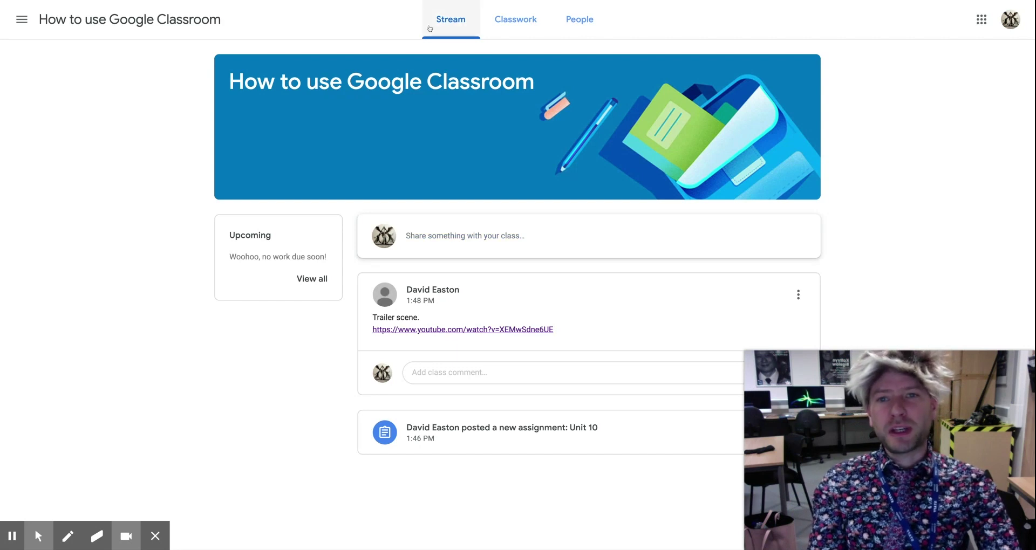
mouse_move(39, 536)
click(72, 508)
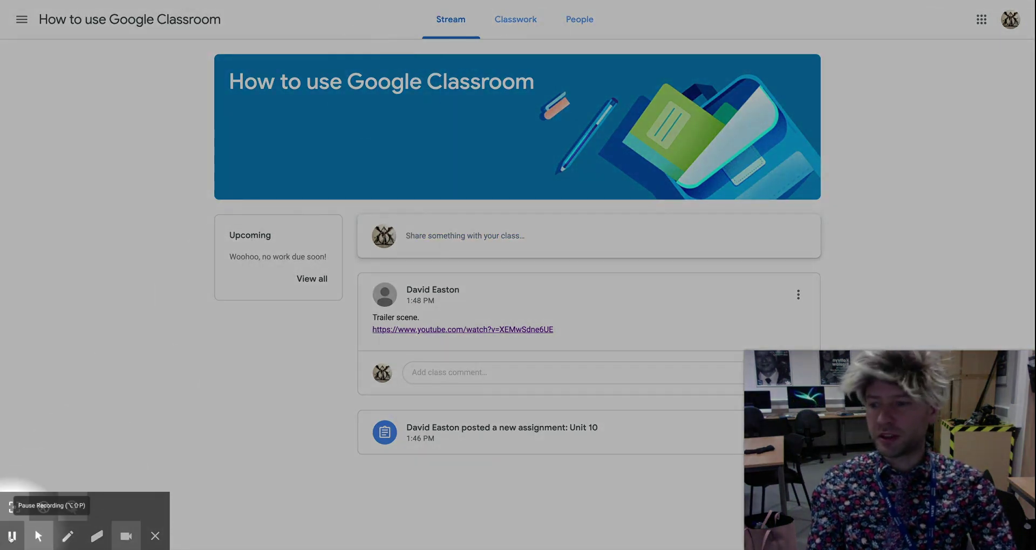
click(72, 507)
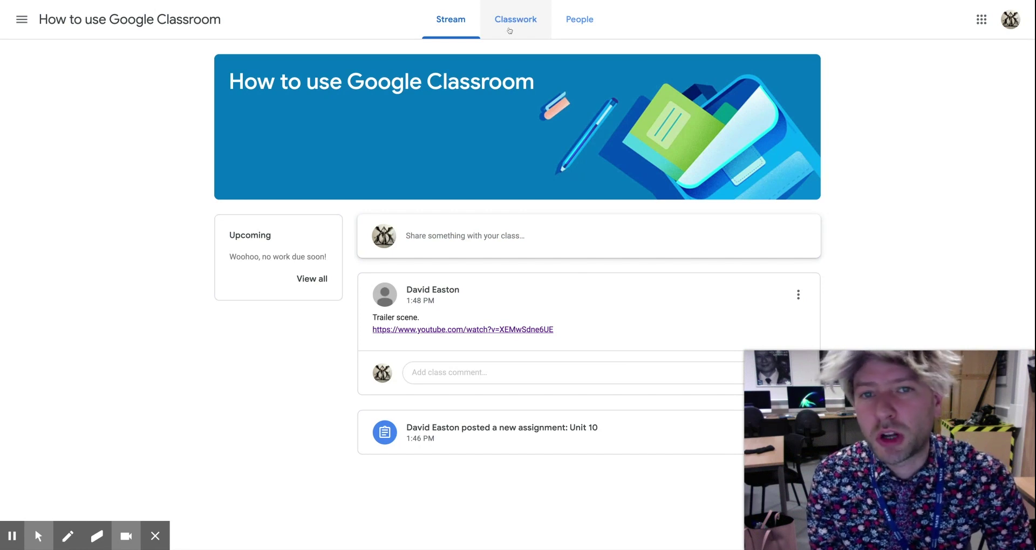
click(515, 21)
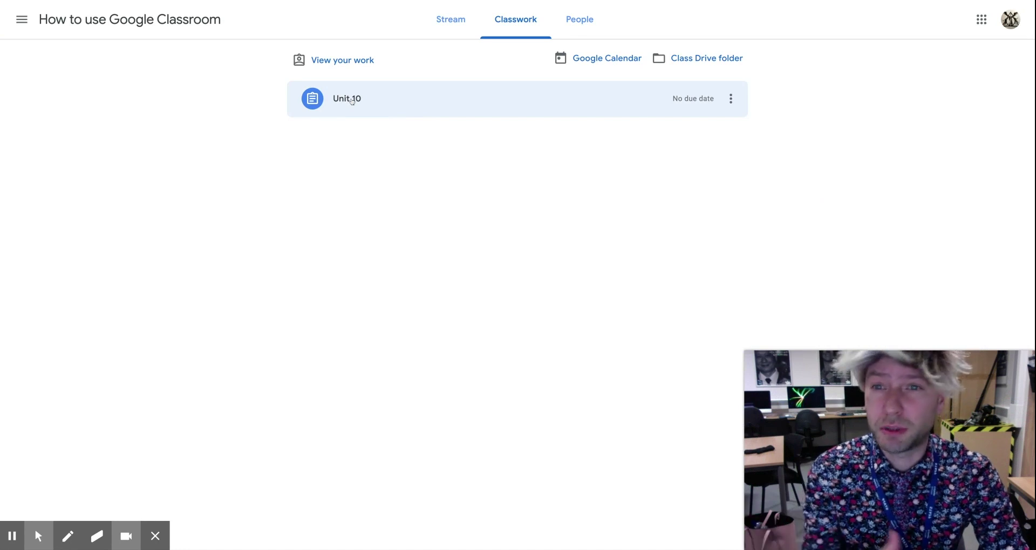
- Open the full Unit 10 assignment page from Classwork to see its Google Slides attachment
click(351, 100)
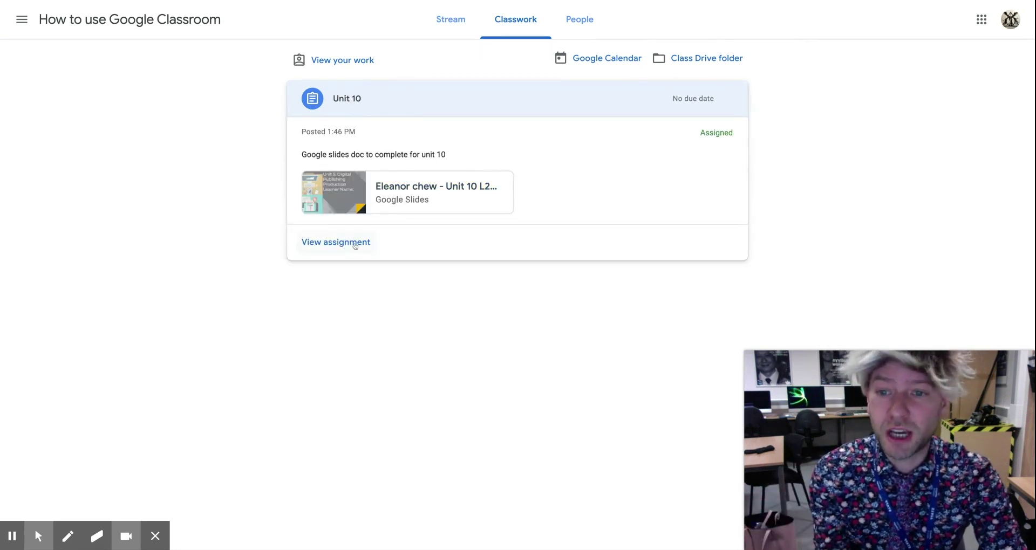
click(355, 246)
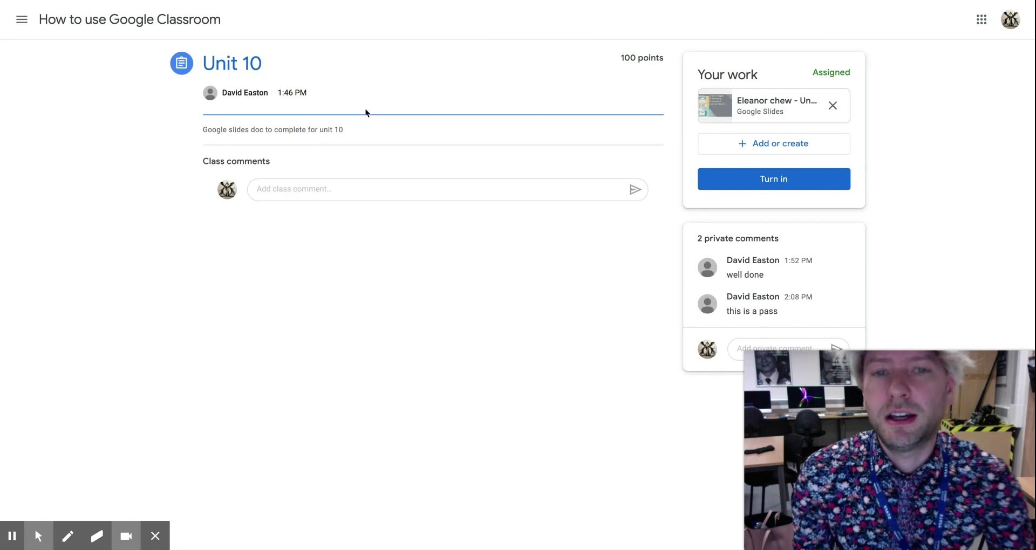
click(38, 537)
click(72, 507)
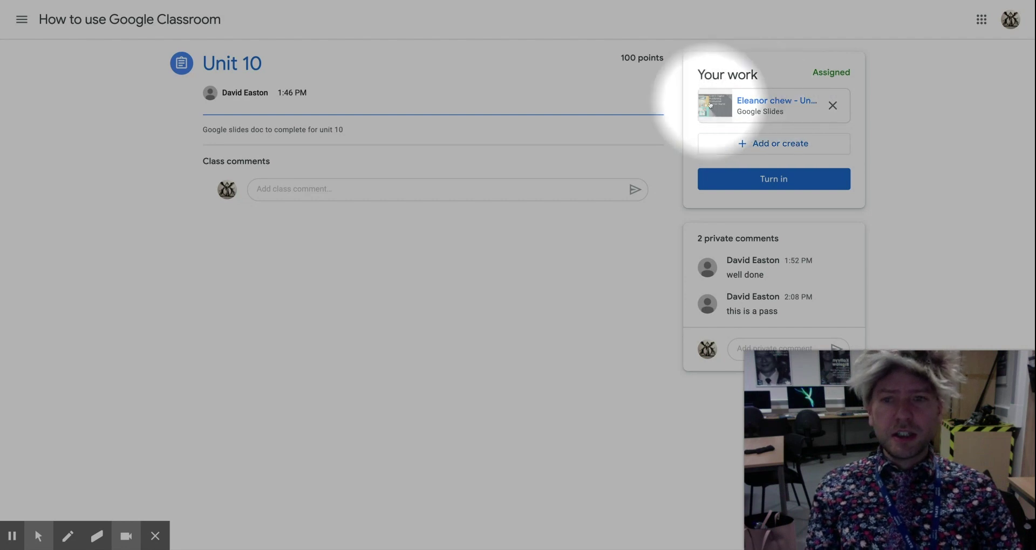
mouse_move(37, 536)
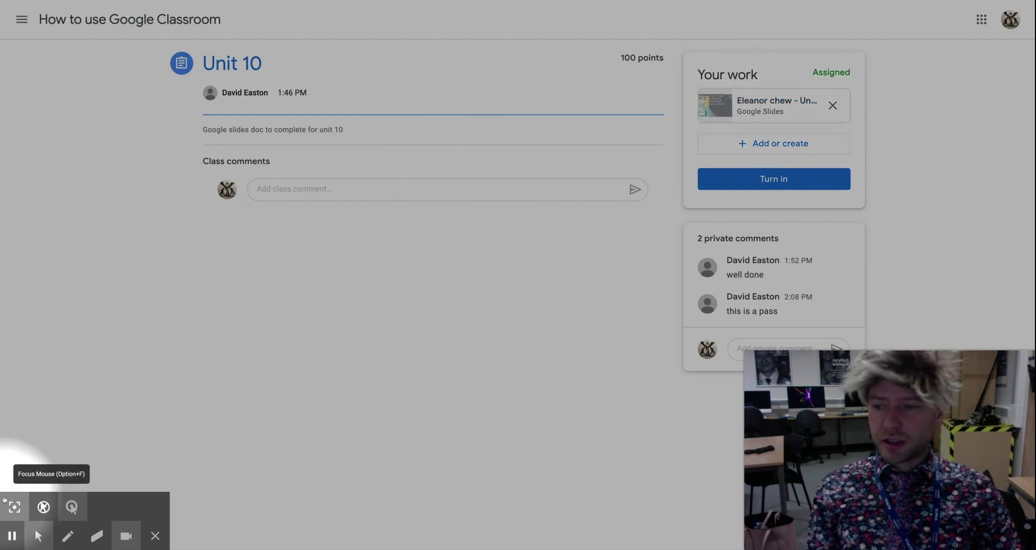
click(71, 507)
click(294, 189)
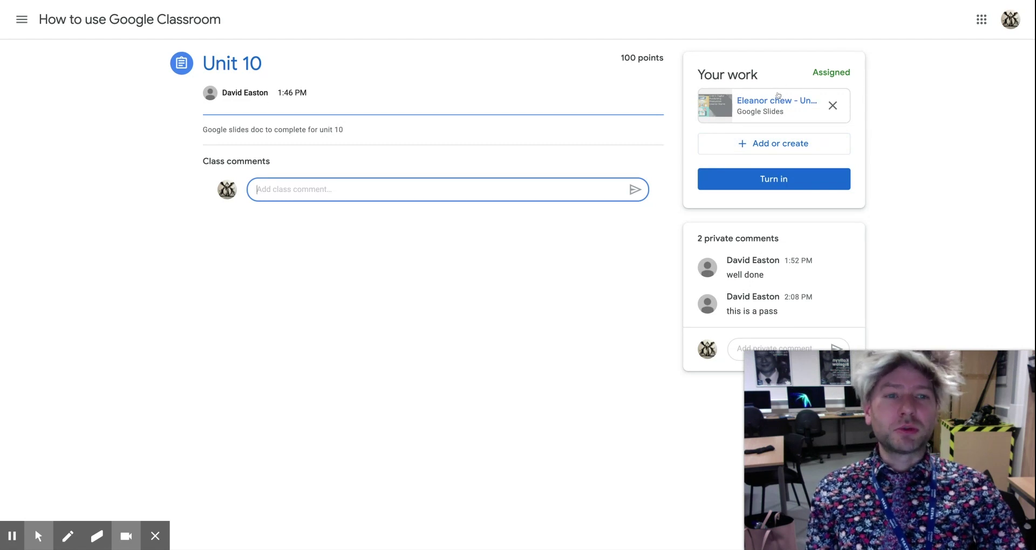
click(772, 104)
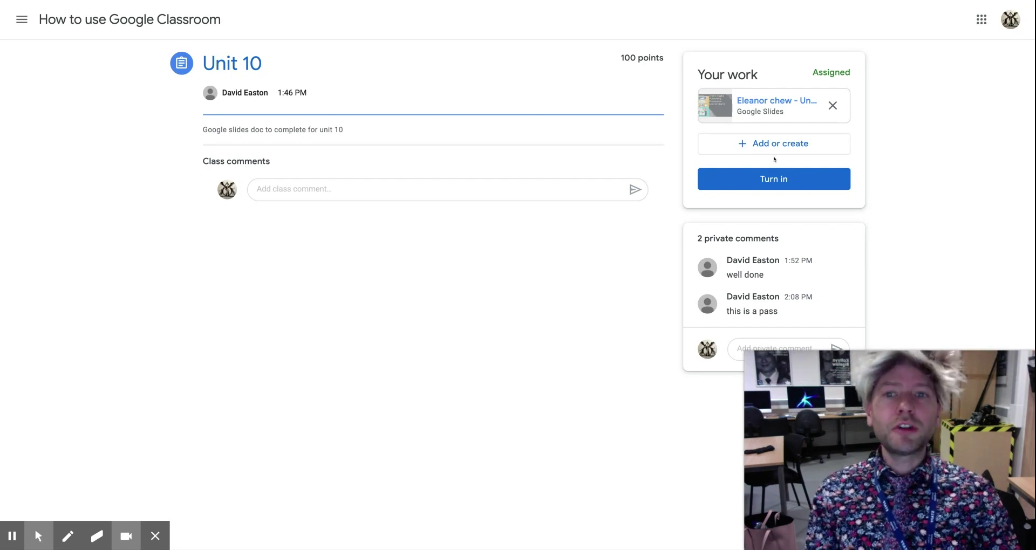
click(38, 536)
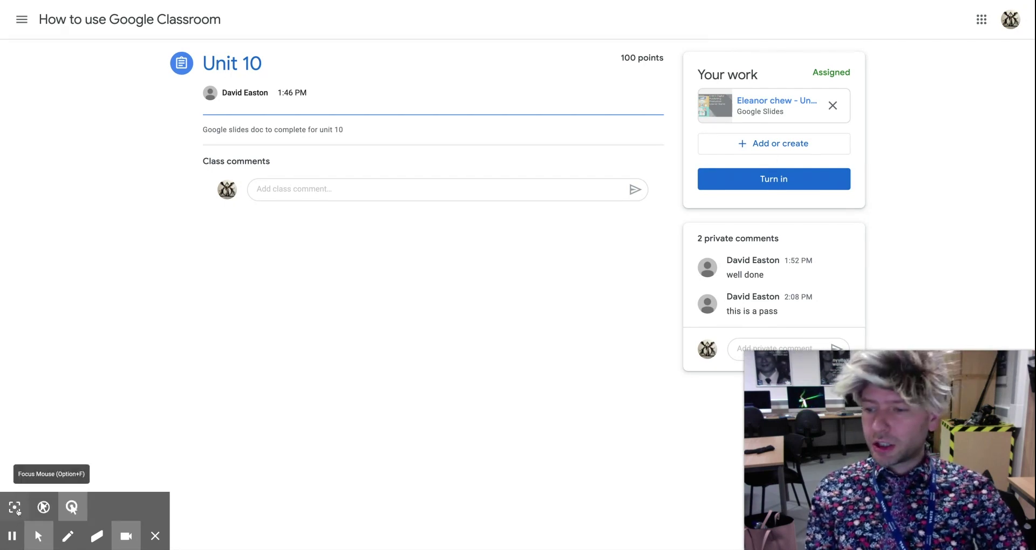
click(15, 508)
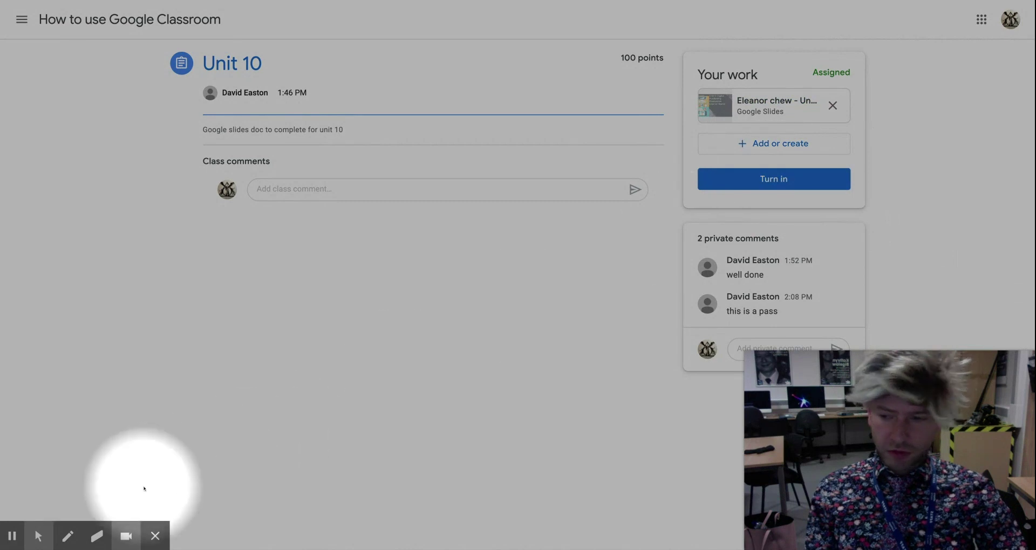
- Turn in the Unit 10 work and confirm submitting its Google Slides attachment
click(39, 536)
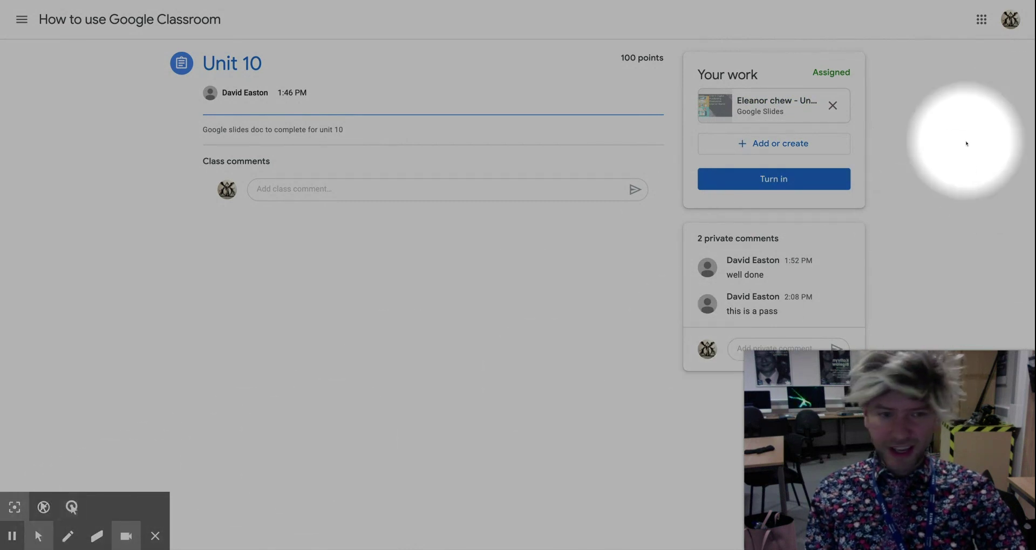
click(778, 183)
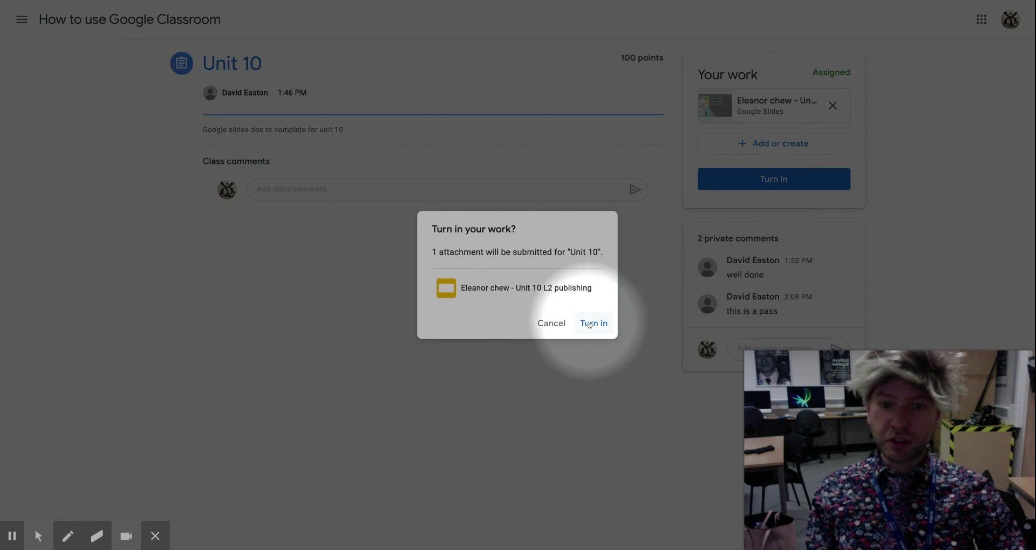
click(591, 324)
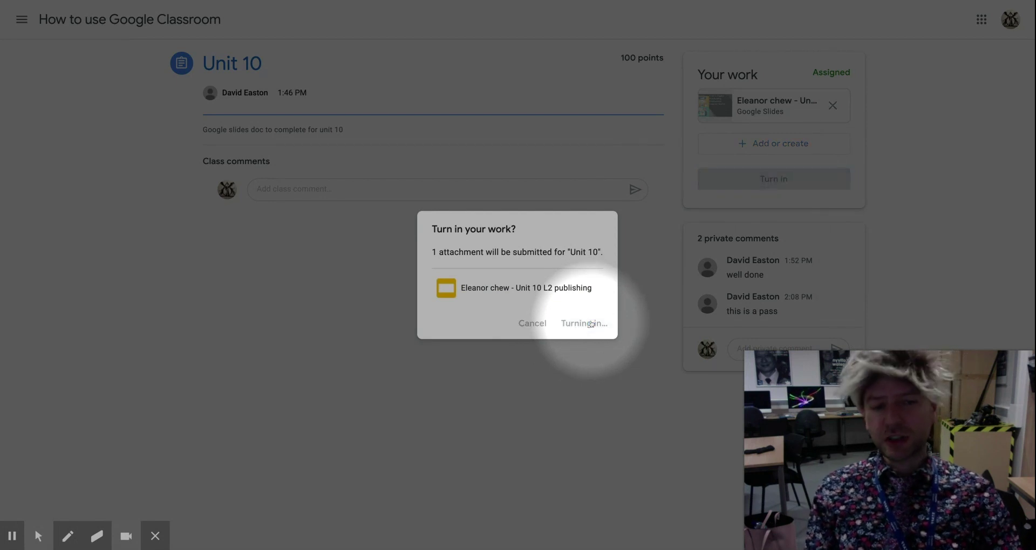
mouse_move(38, 536)
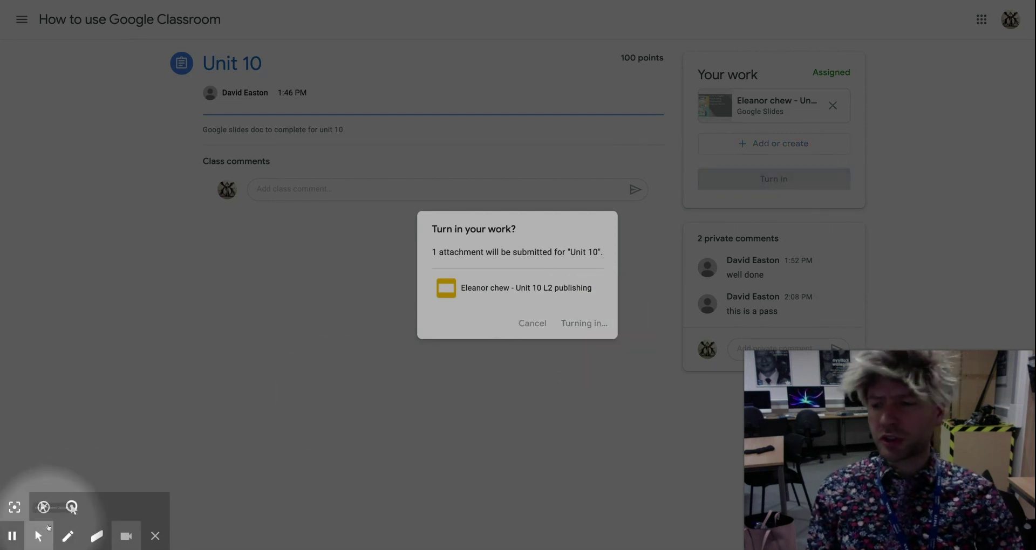
click(14, 507)
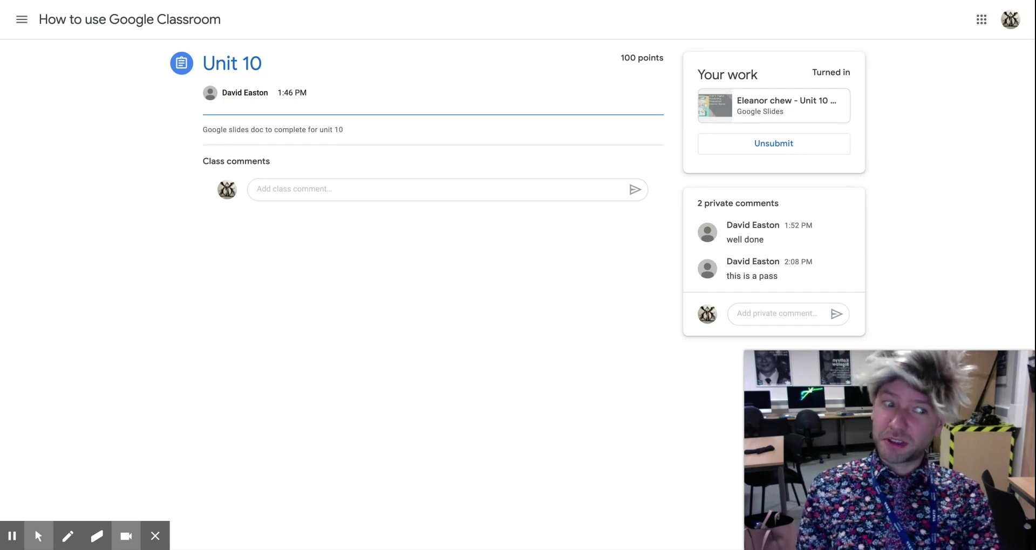
- Reload the Unit 10 page until the 'very good' private comment appears, then select the comment field
key(ctrl+r)
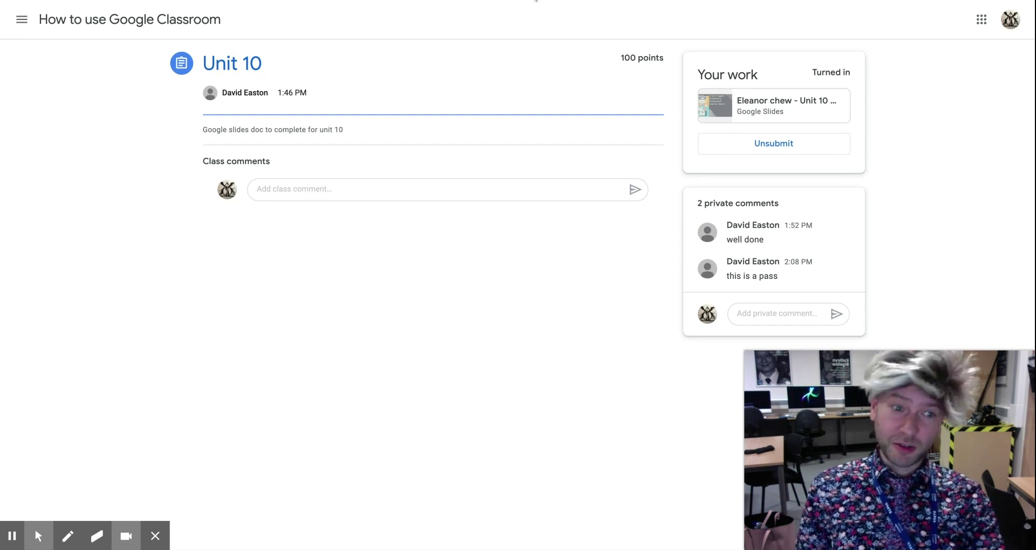
key(ctrl+r)
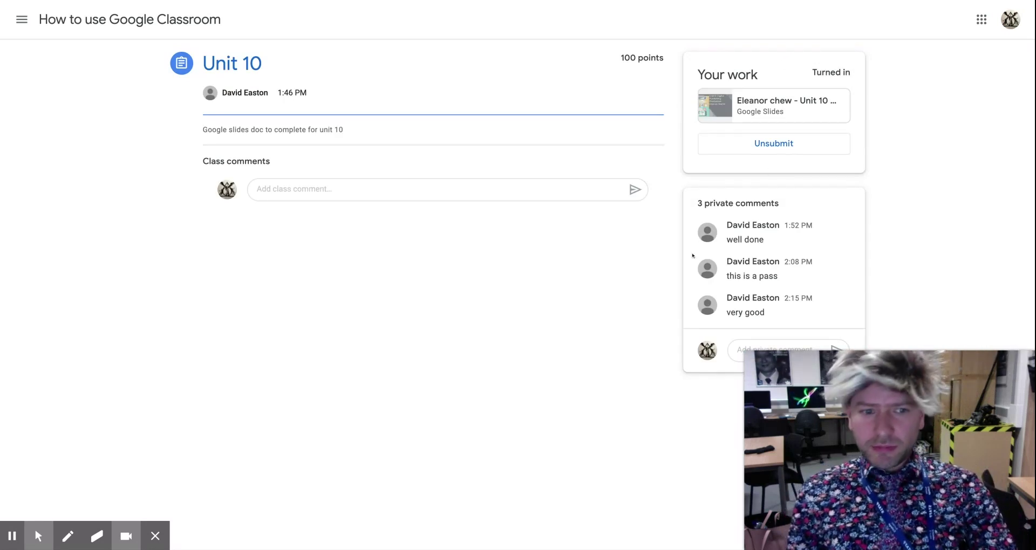
mouse_move(756, 354)
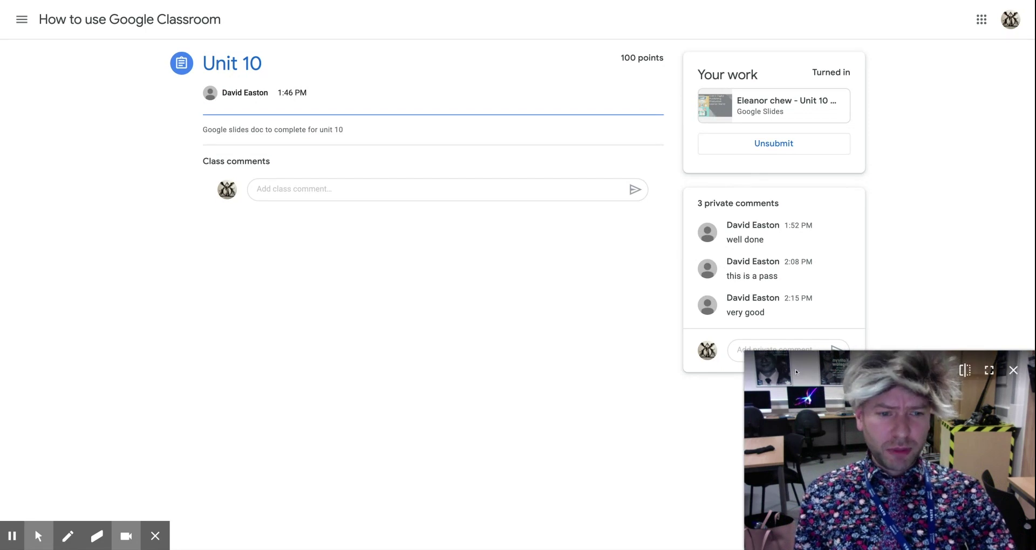
drag(796, 372, 800, 422)
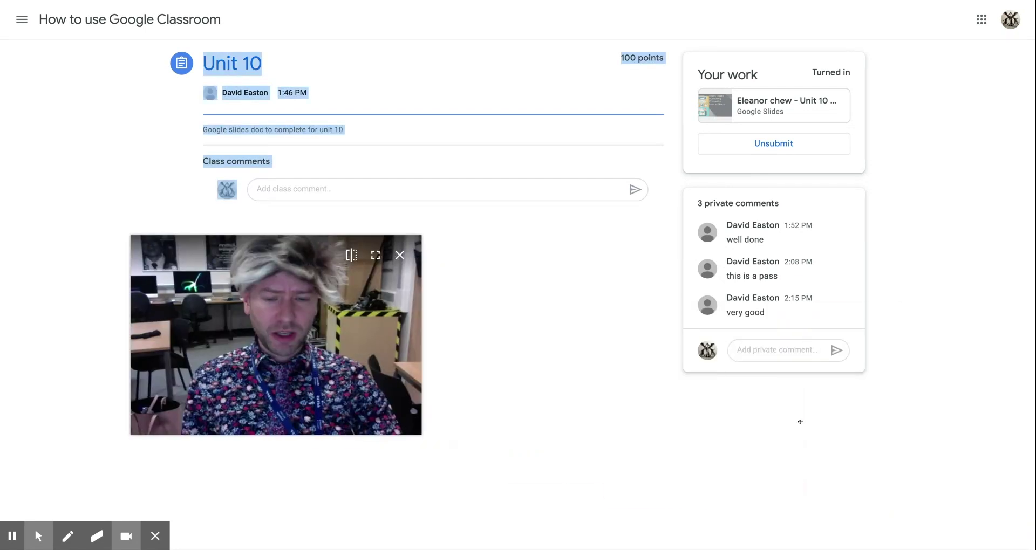
click(753, 351)
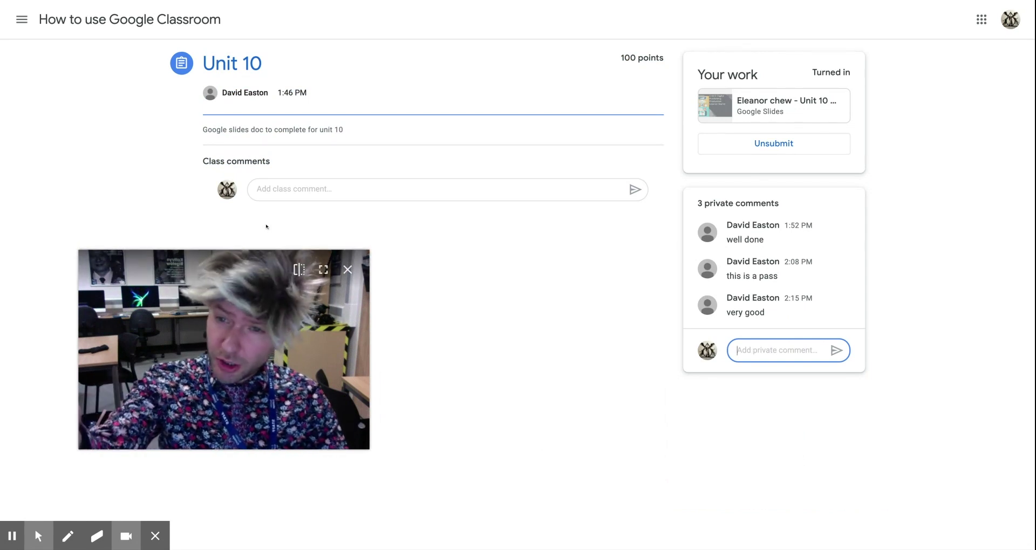
- Begin unsubmitting the turned-in Unit 10 work
mouse_move(38, 536)
click(15, 507)
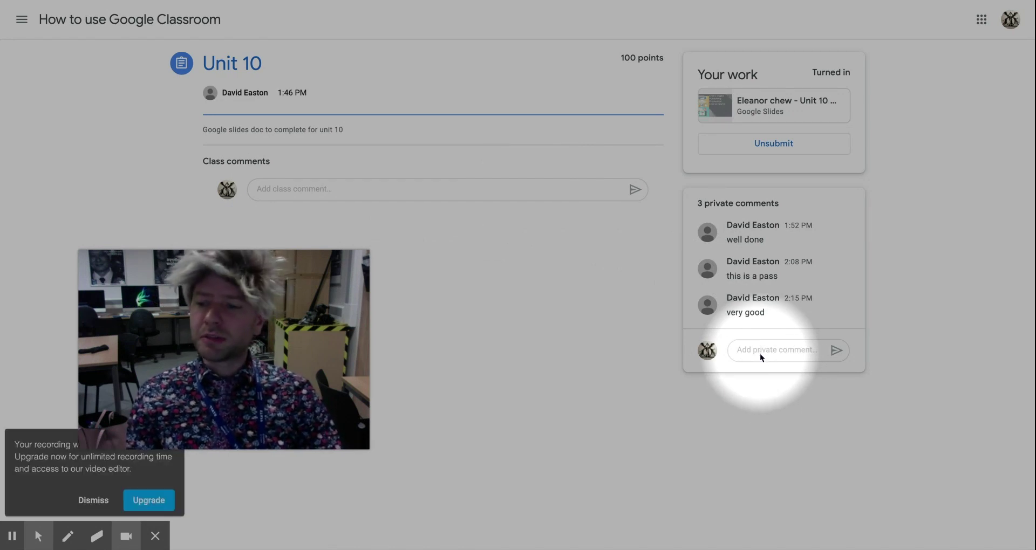
mouse_move(297, 357)
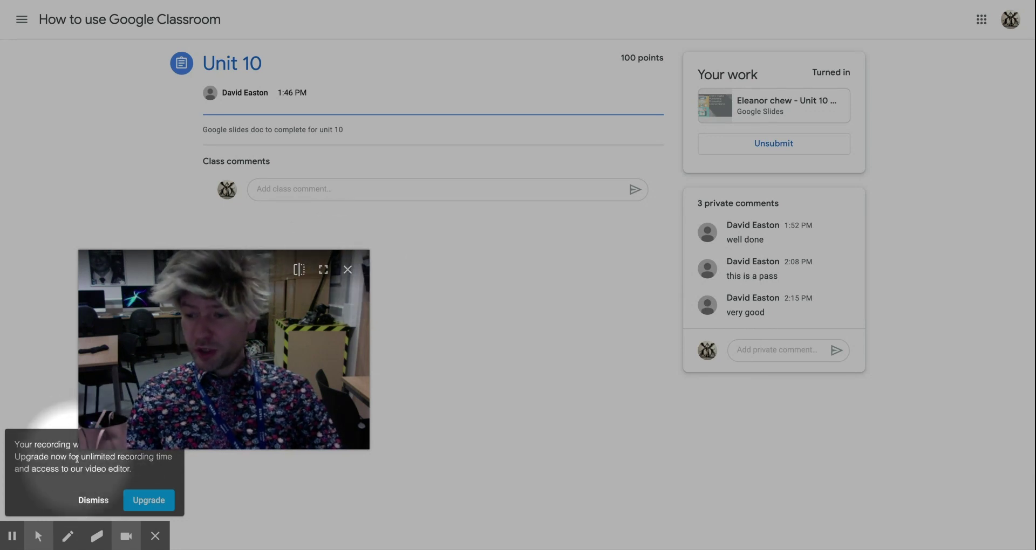
click(38, 536)
click(15, 507)
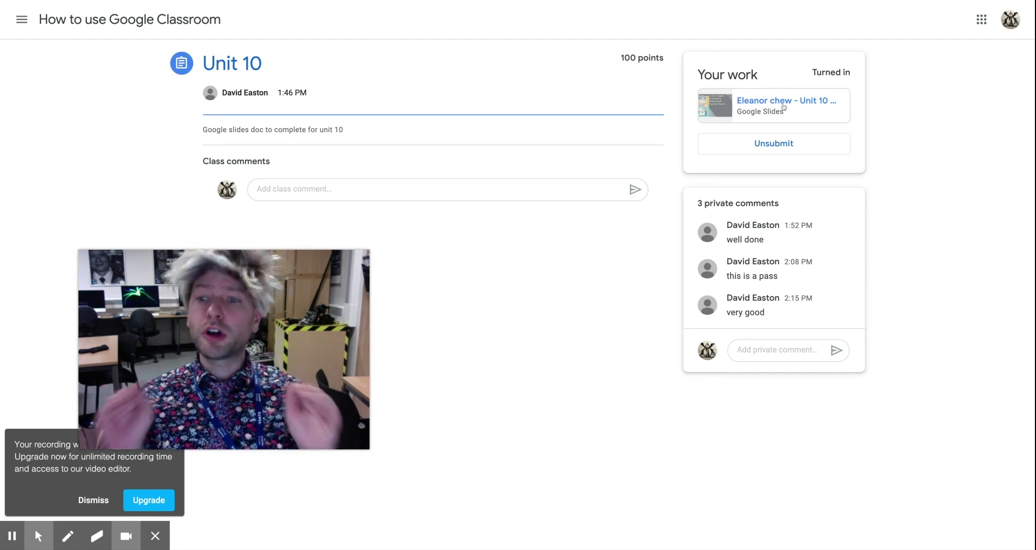
click(777, 145)
- Confirm the unsubmit so the Unit 10 work returns to Assigned
click(592, 314)
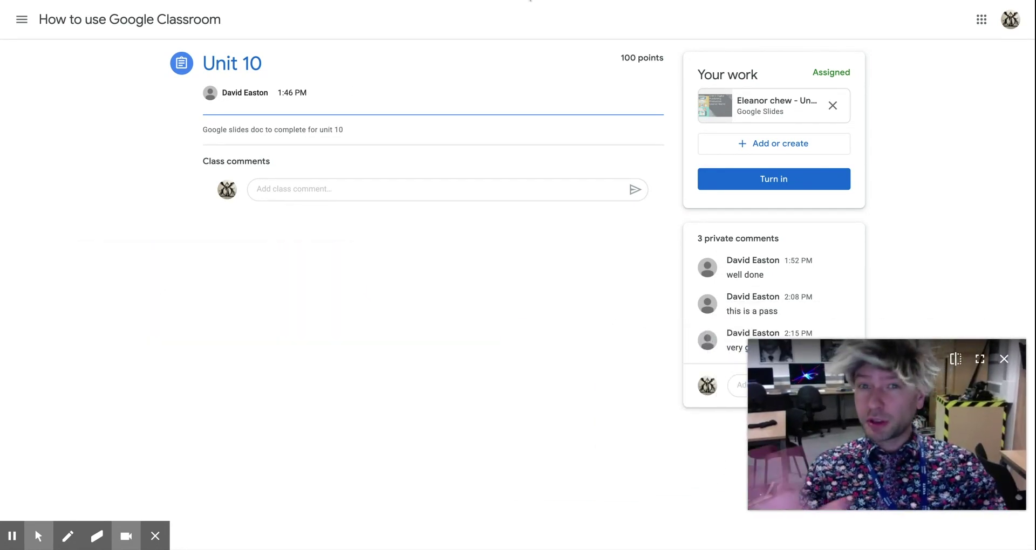
click(38, 537)
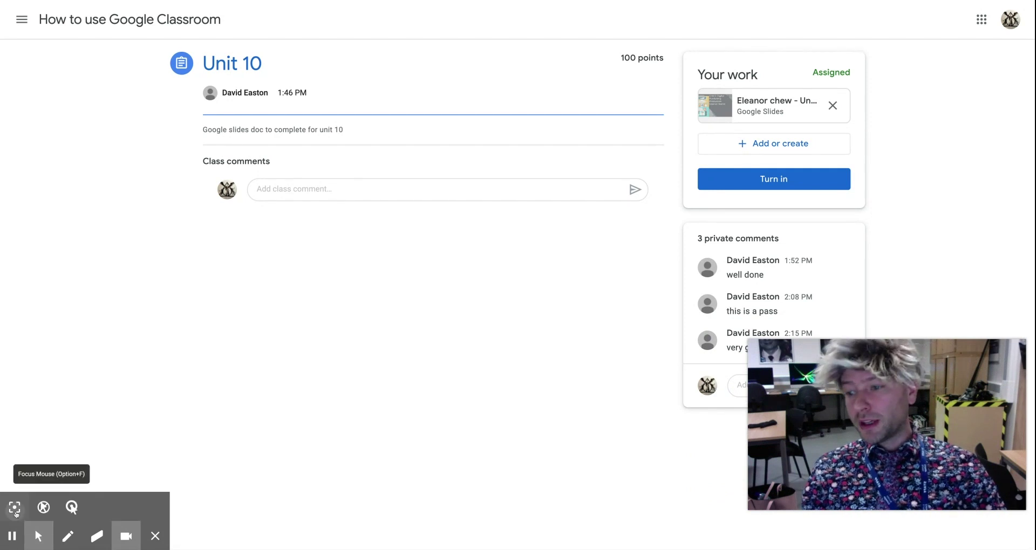
click(44, 507)
- Briefly visit the Photoshop class, then switch to the Classes overview of all courses
click(22, 20)
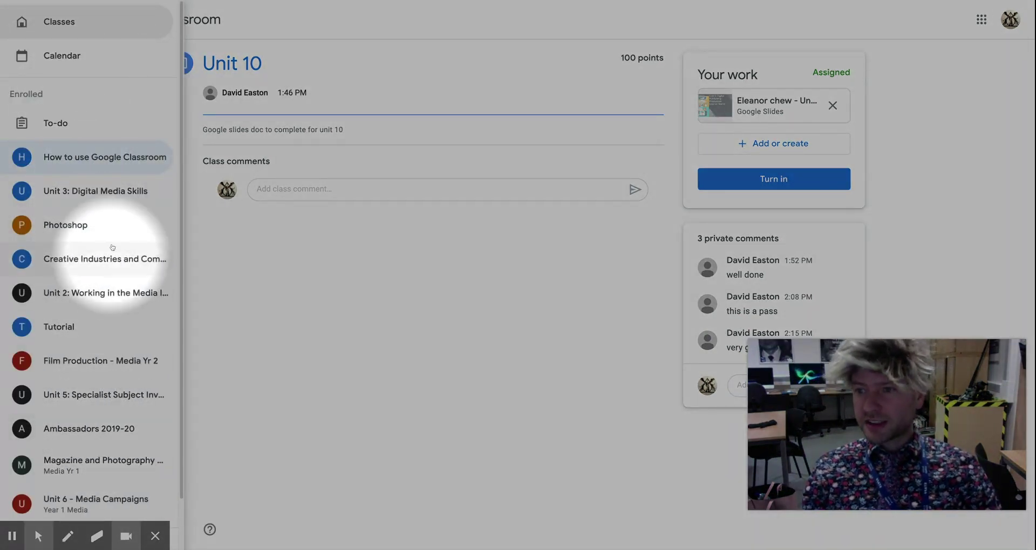
click(108, 225)
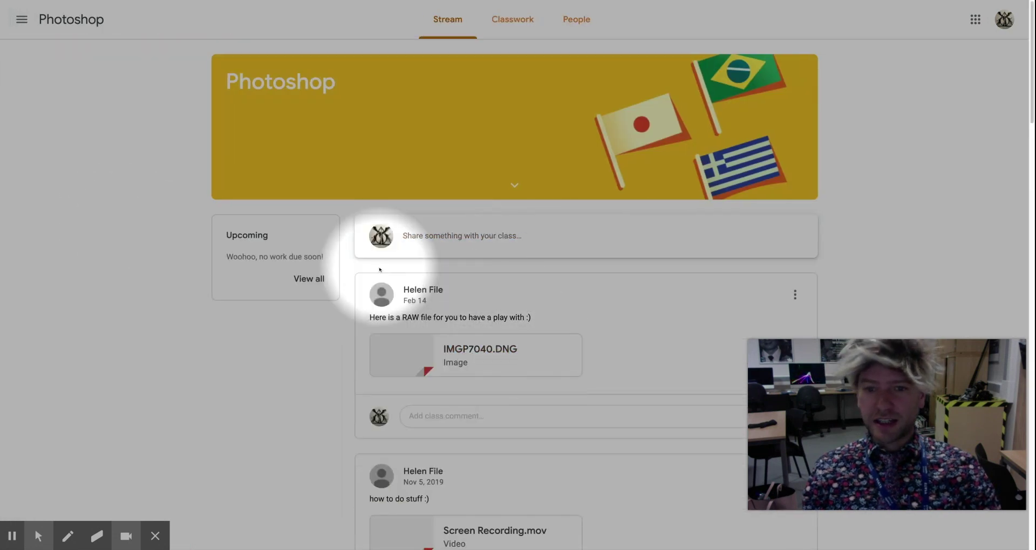
click(21, 20)
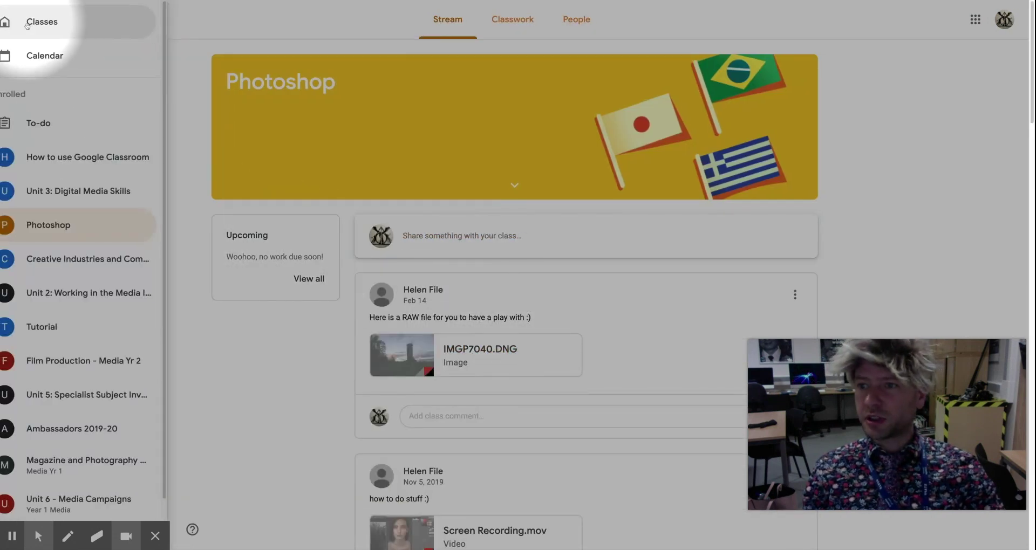
click(67, 22)
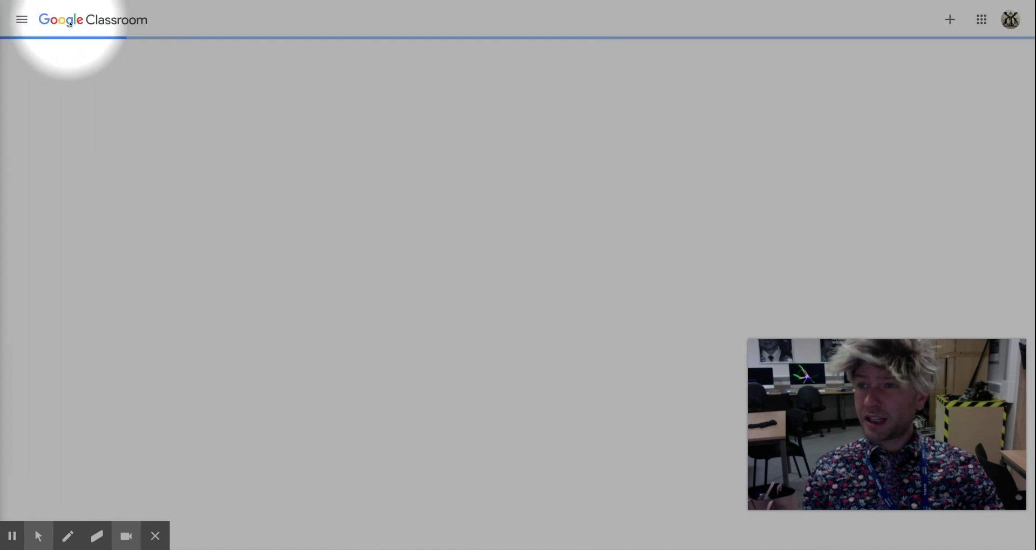